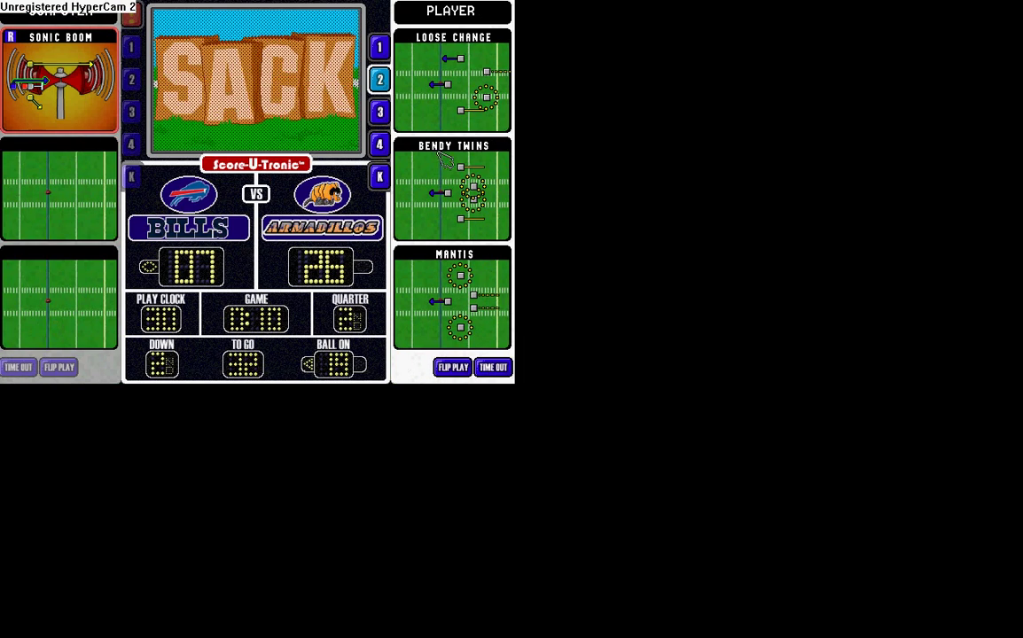
Step: Run the selected play to a tackle, keeping the Armadillos ahead 32–7 in the third quarter
click(414, 173)
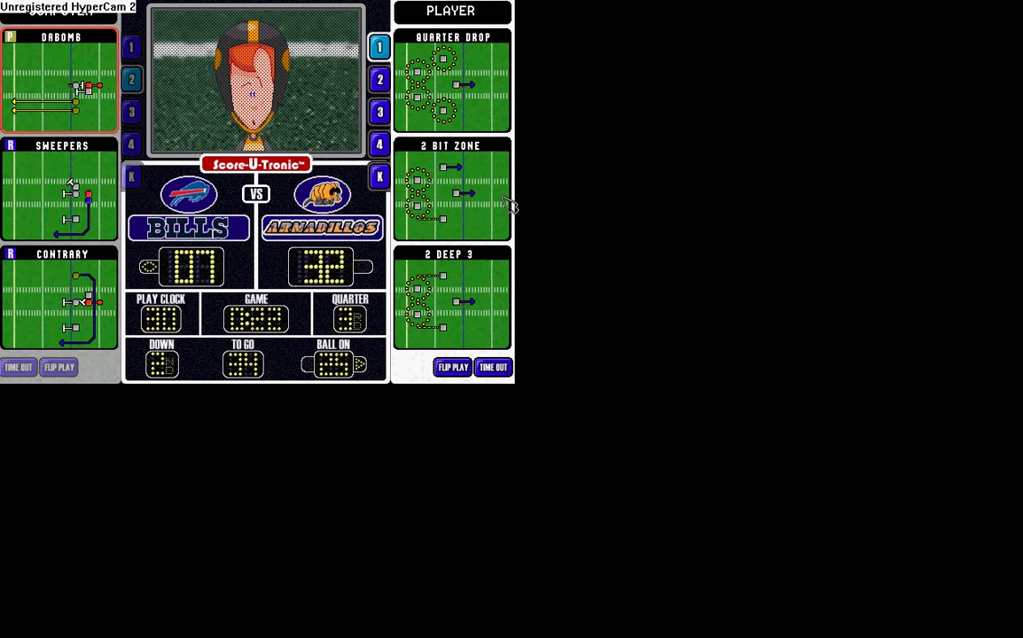
Step: Run a play that ends in Pete Wheeler's sixth touchdown, showing his 90-yard stats card
click(510, 204)
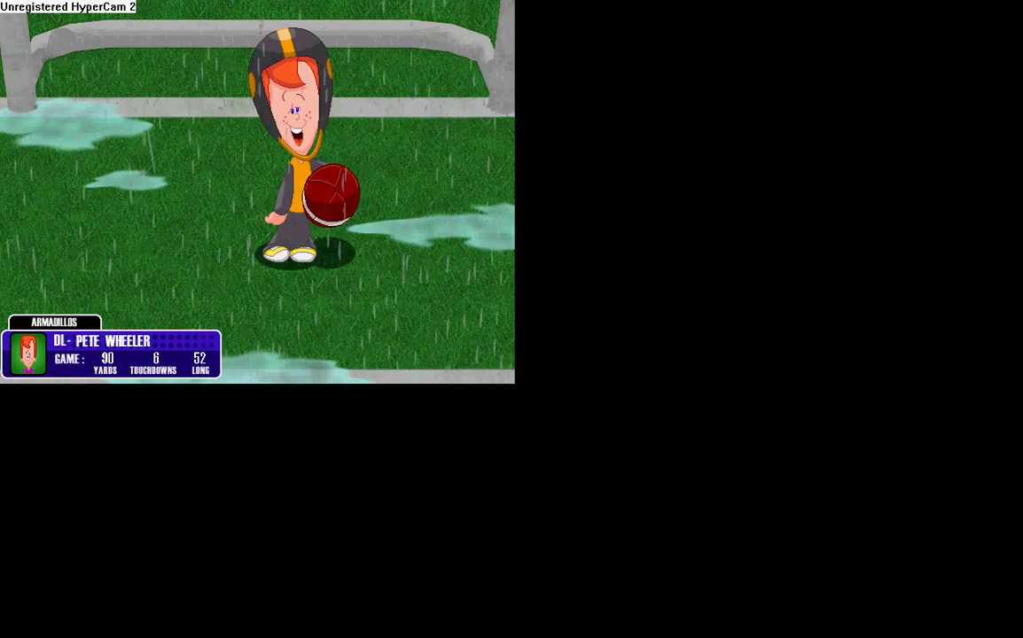
Step: Play fourth-quarter downs until the Bills punt on 4th and 36, Armadillos leading 46–7
click(289, 223)
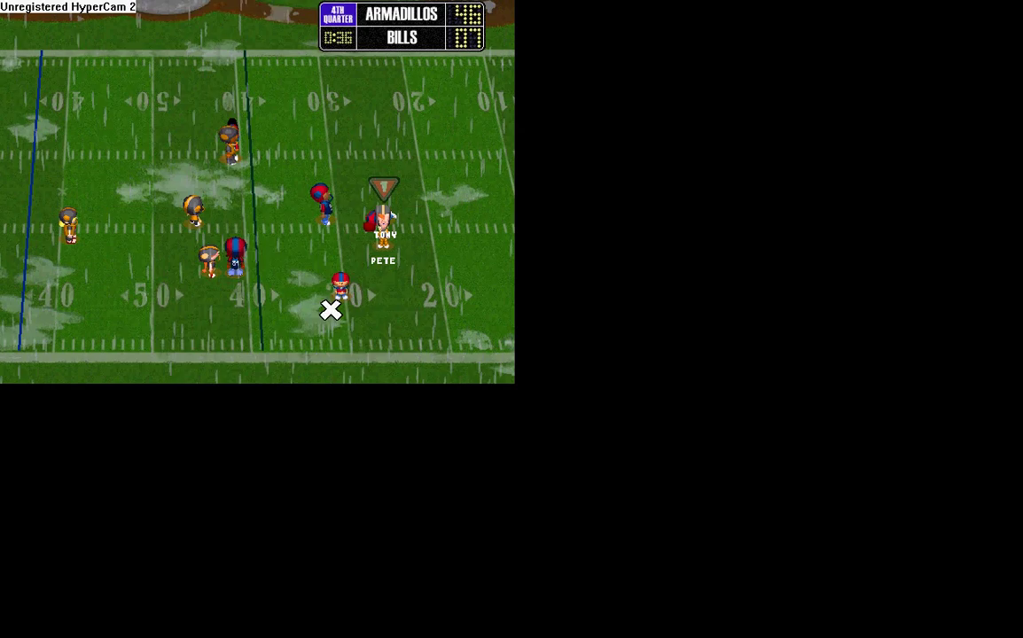
click(441, 364)
click(431, 175)
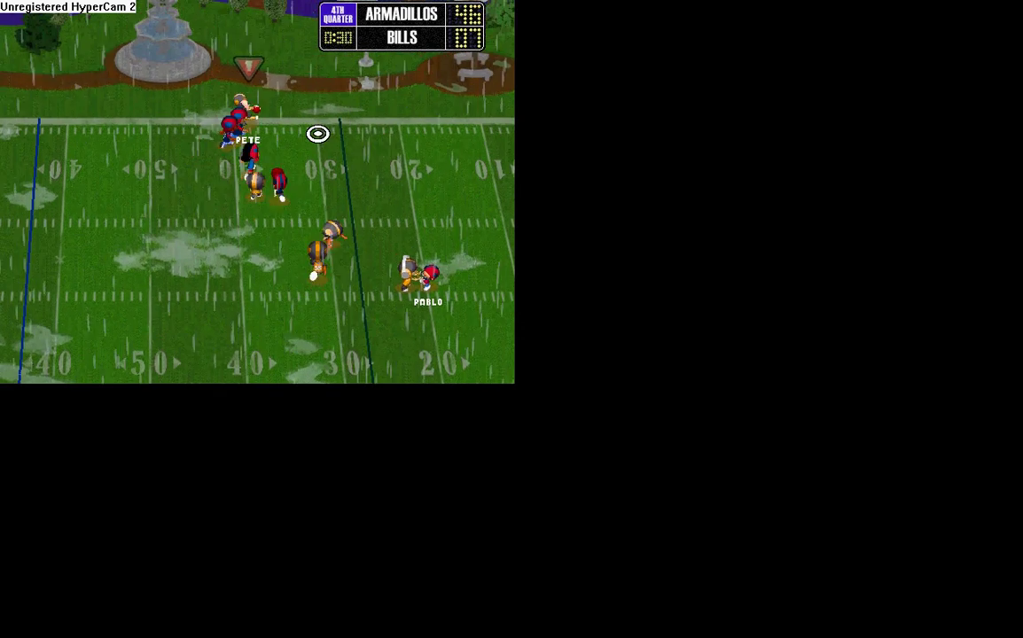
click(107, 203)
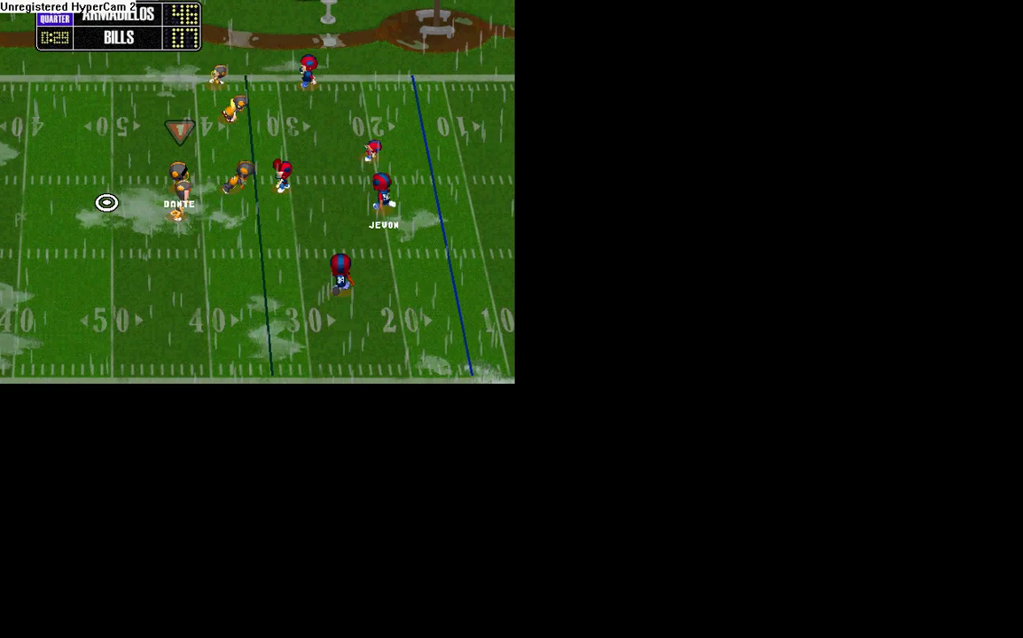